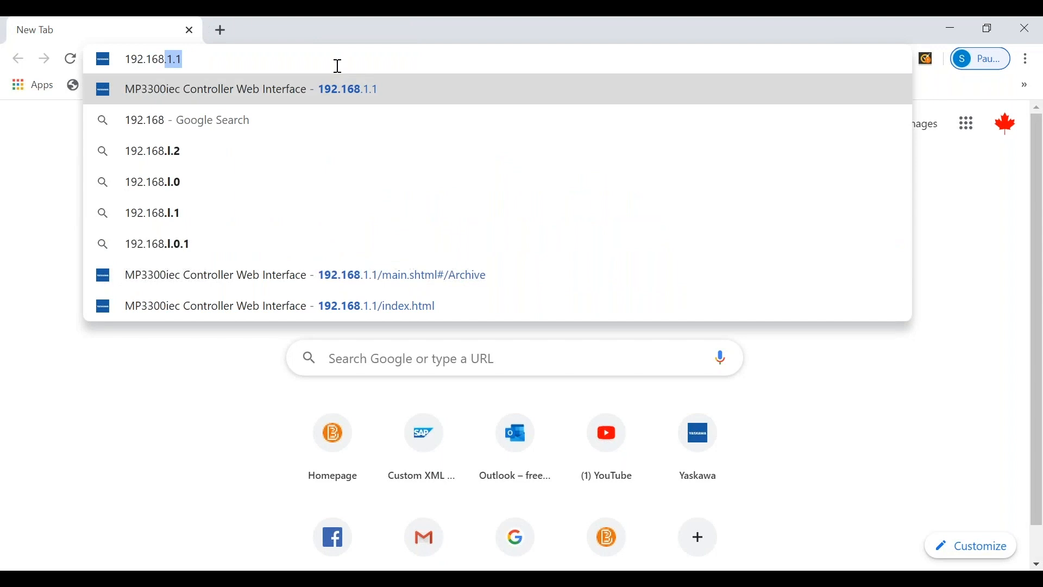
# Open the controller's web interface at 192.168.1.1 and bring up its login form.
pyautogui.write('1.1')
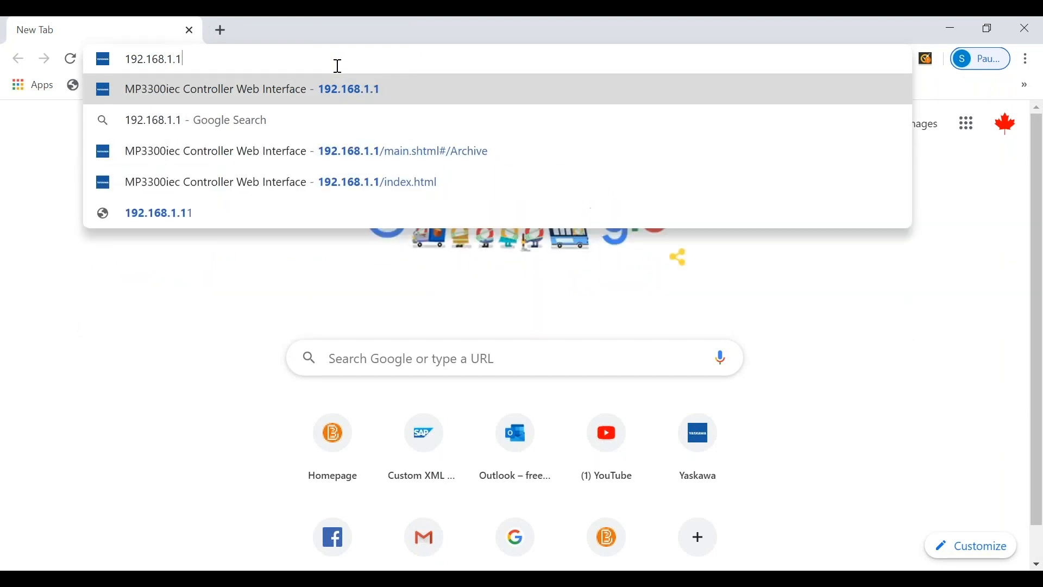
pyautogui.press('Return')
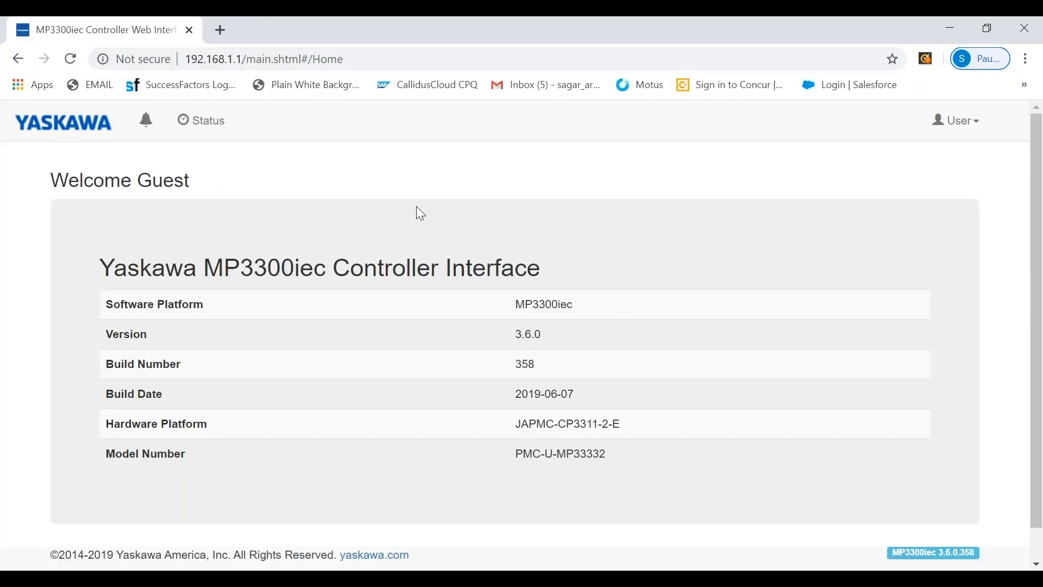
pyautogui.click(964, 132)
pyautogui.click(908, 156)
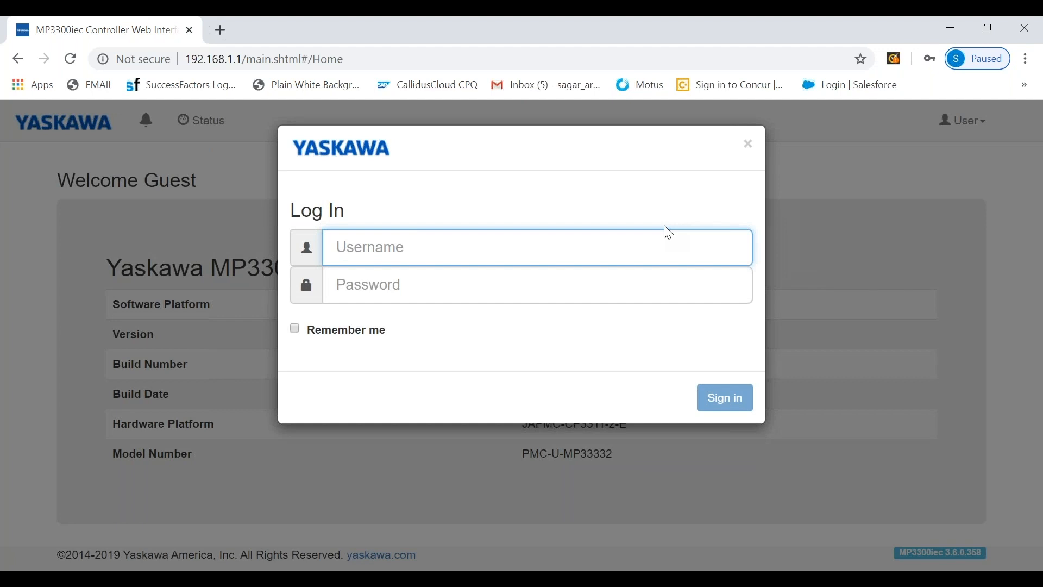
# Sign in to the controller as Admin, entering the account password.
pyautogui.write('A')
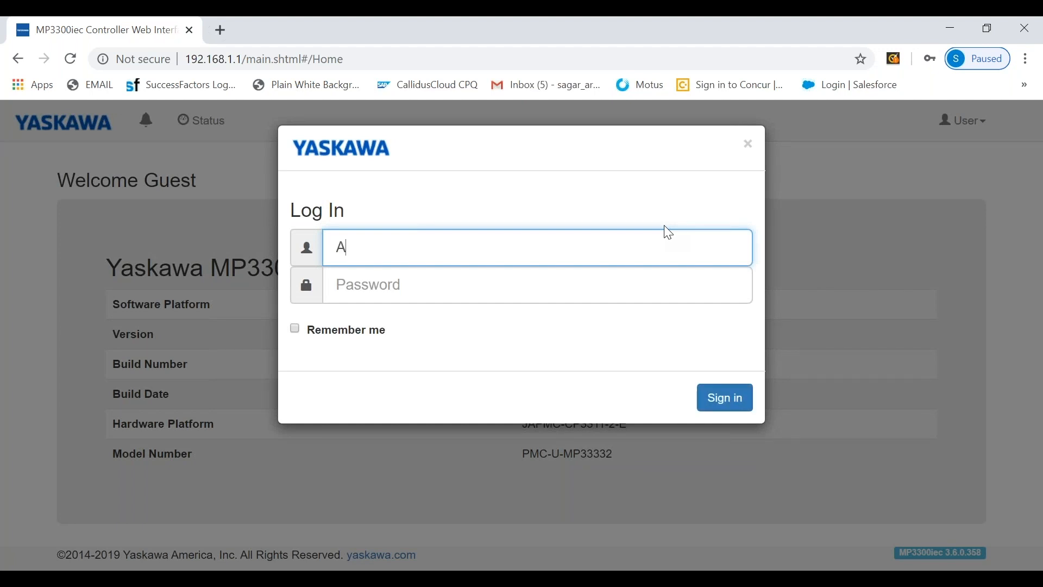
pyautogui.write('dmin')
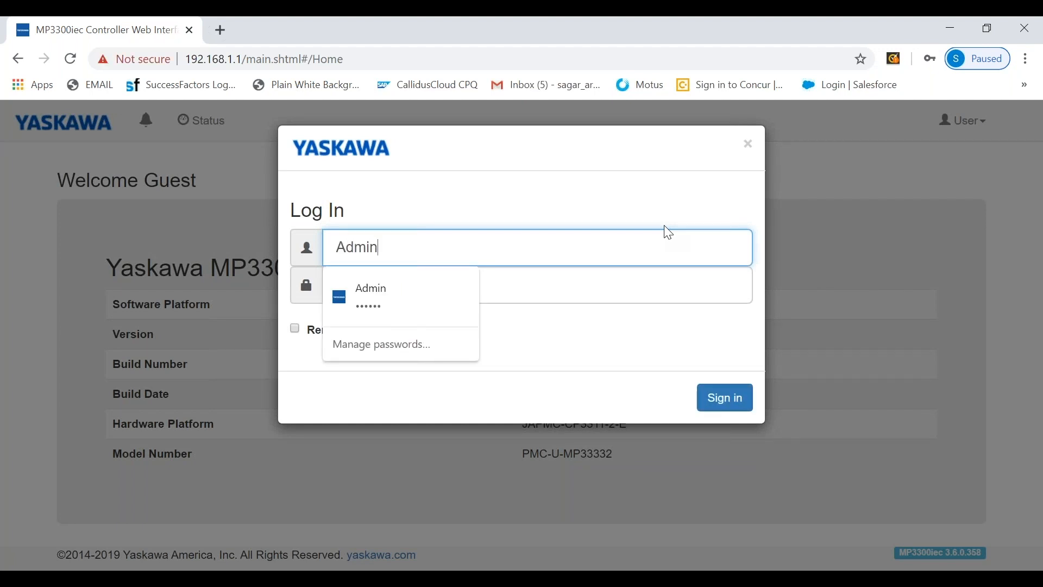
pyautogui.click(650, 294)
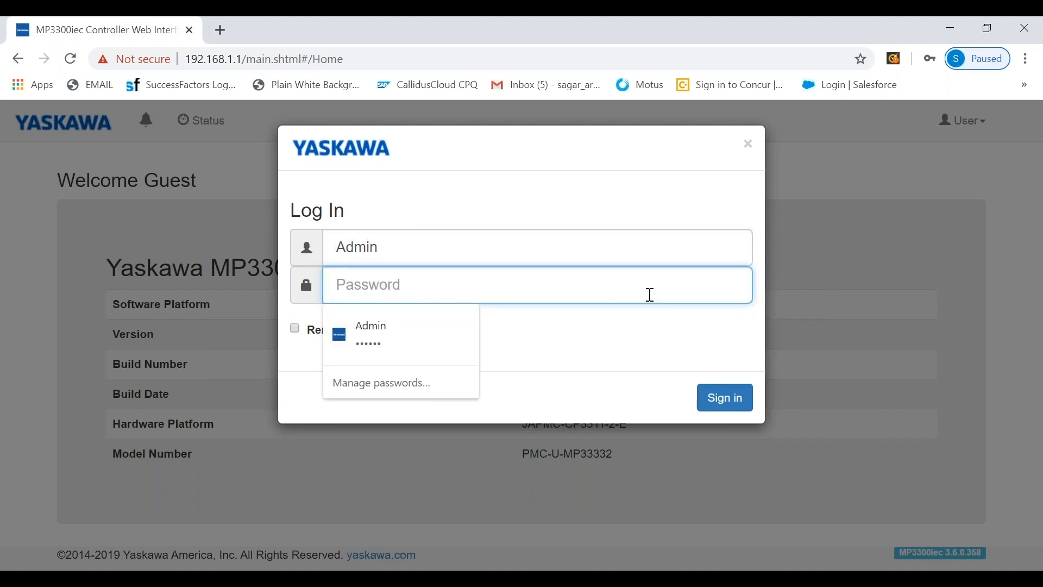
pyautogui.write('•••')
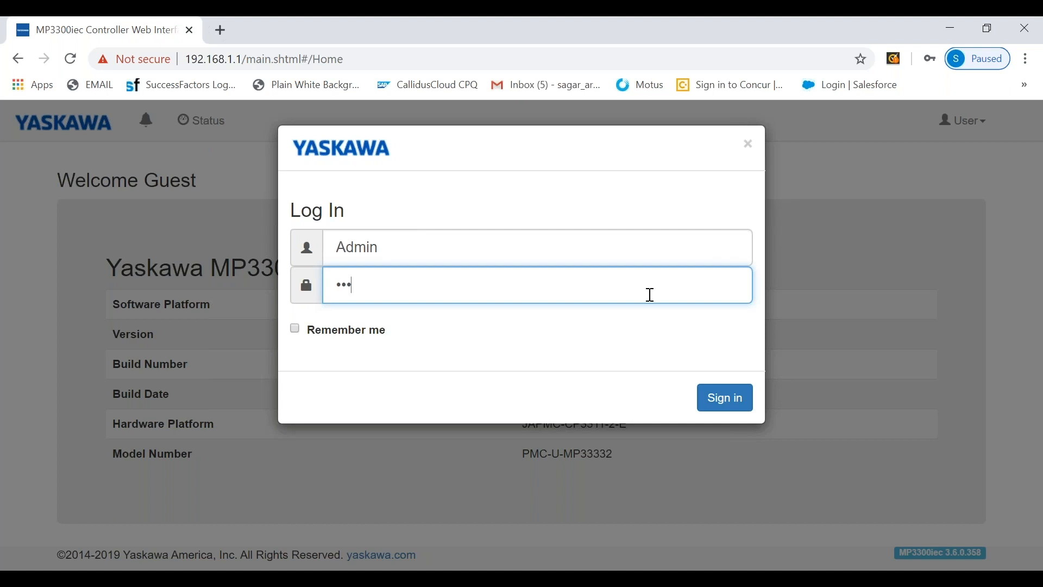
pyautogui.write('•••')
pyautogui.click(734, 399)
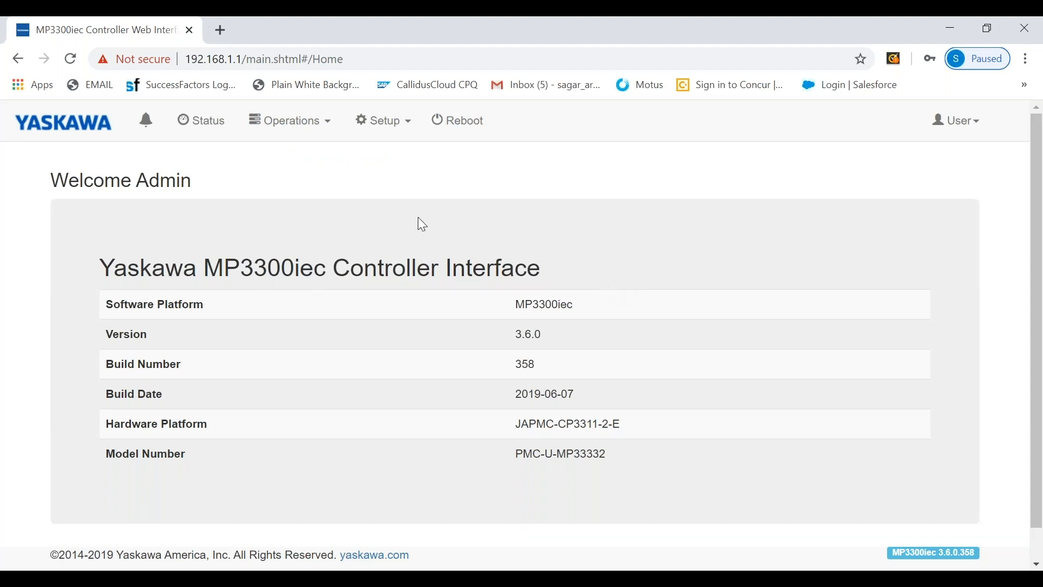
# Open the controller's project archive page and look over the archive details and file list.
pyautogui.click(388, 128)
pyautogui.click(398, 185)
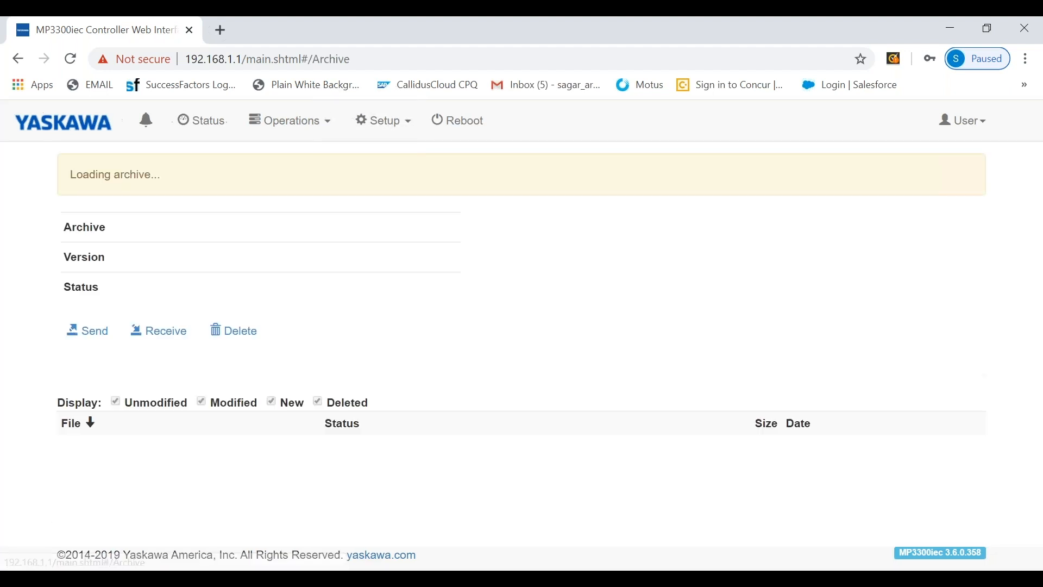
pyautogui.moveTo(1038, 216)
pyautogui.mouseDown()
pyautogui.moveTo(1039, 256)
pyautogui.moveTo(1039, 196)
pyautogui.mouseUp()
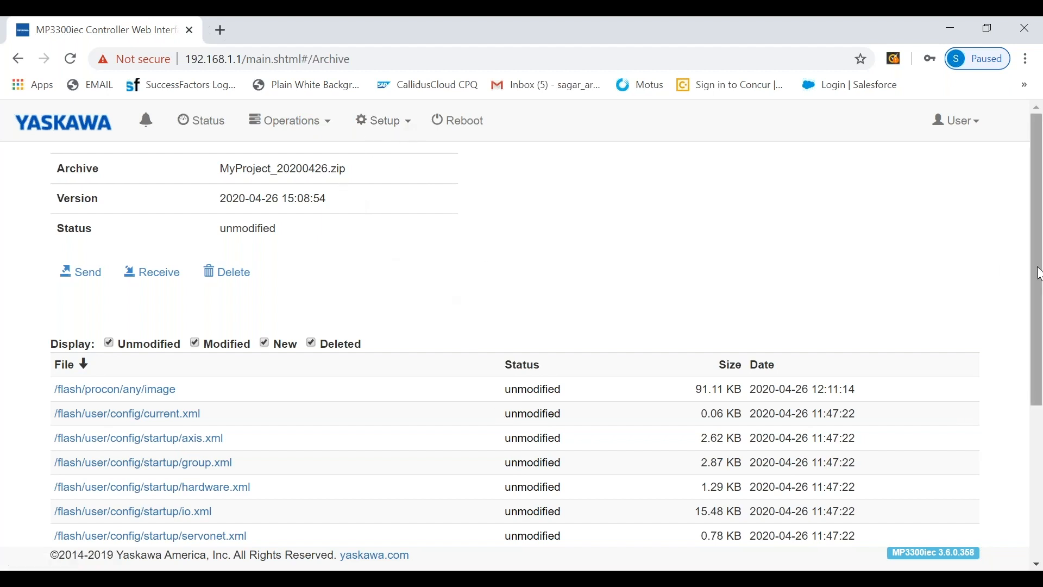
pyautogui.moveTo(1038, 269)
pyautogui.mouseDown()
pyautogui.moveTo(1040, 364)
pyautogui.moveTo(1040, 268)
pyautogui.mouseUp()
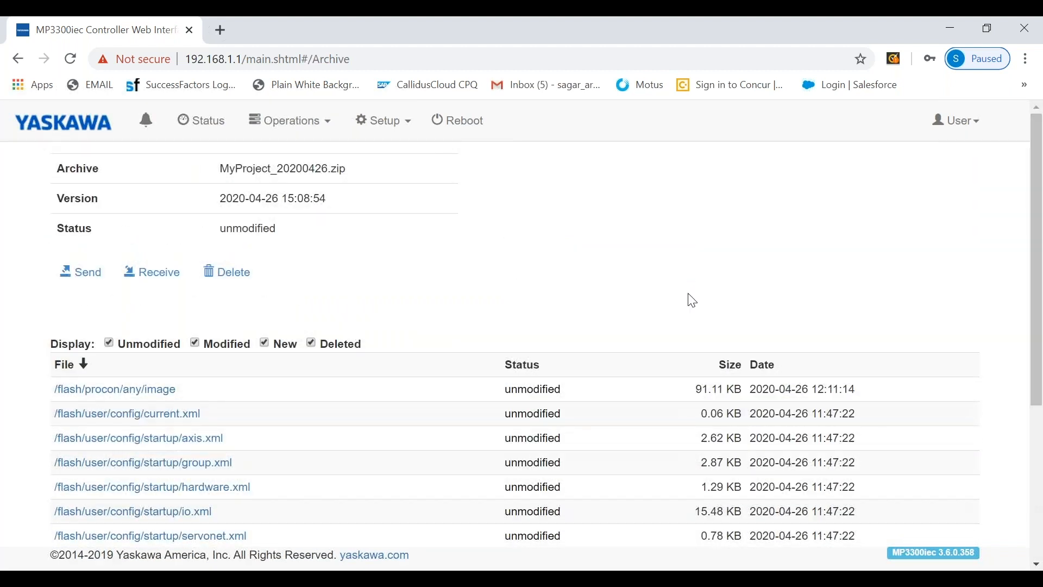
# Delete the existing project archive from the controller and reboot the controller.
pyautogui.click(235, 274)
pyautogui.click(716, 309)
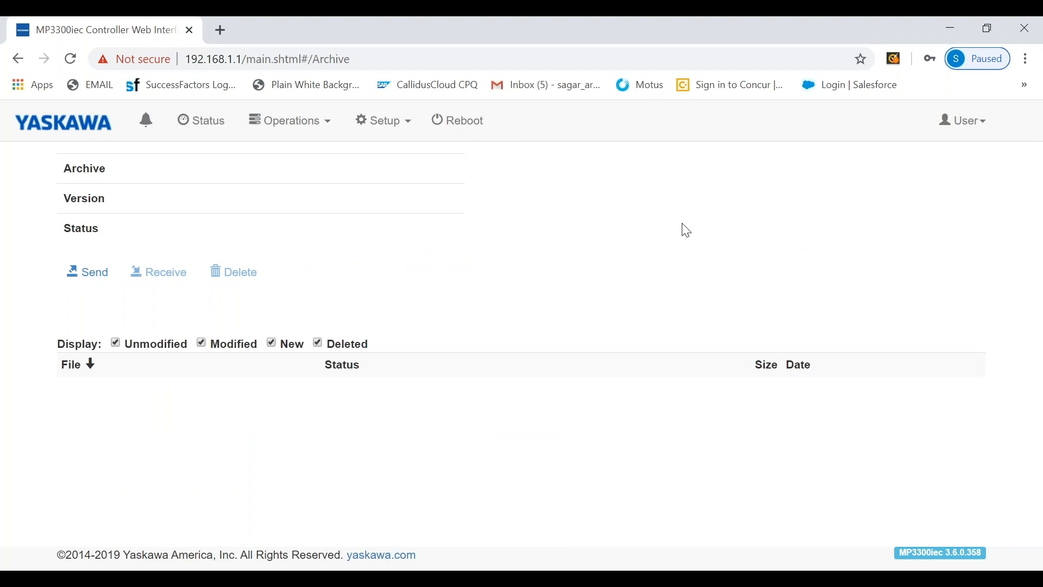
pyautogui.click(458, 135)
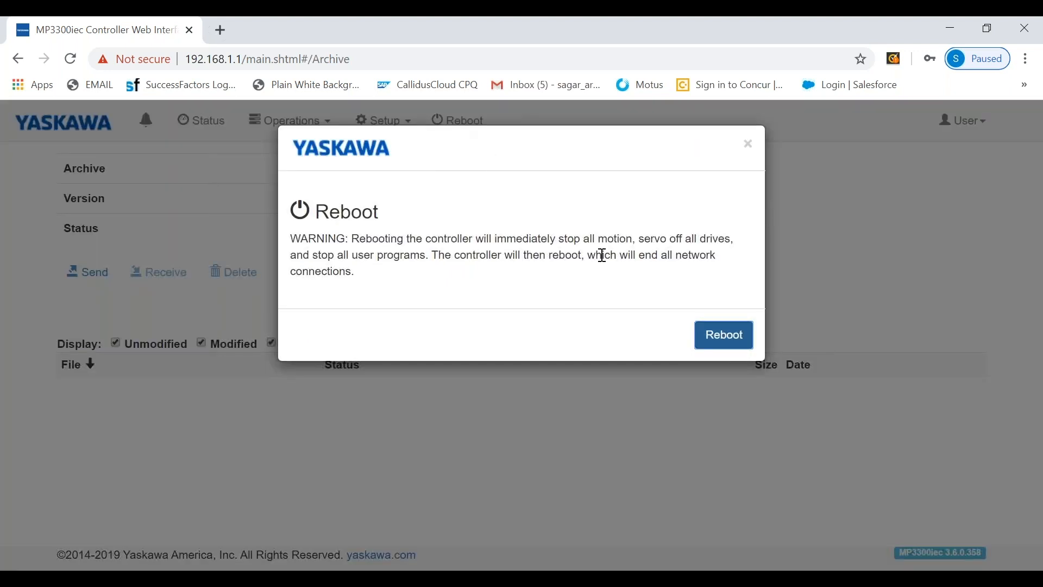
pyautogui.click(712, 337)
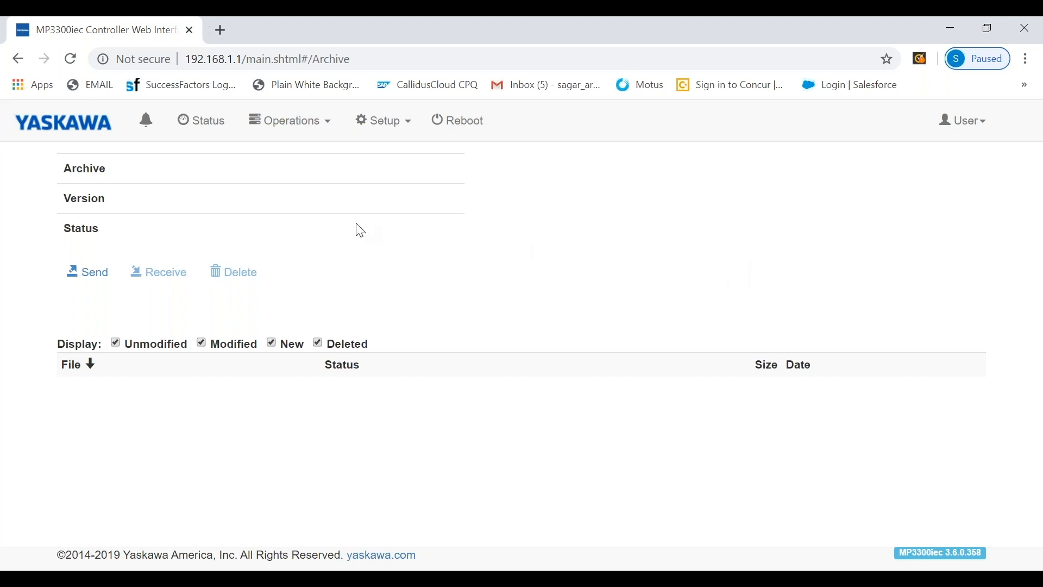
# Send the archive MyProject_20200426.zip to the controller and install it as a clean install that deletes existing files.
pyautogui.click(105, 284)
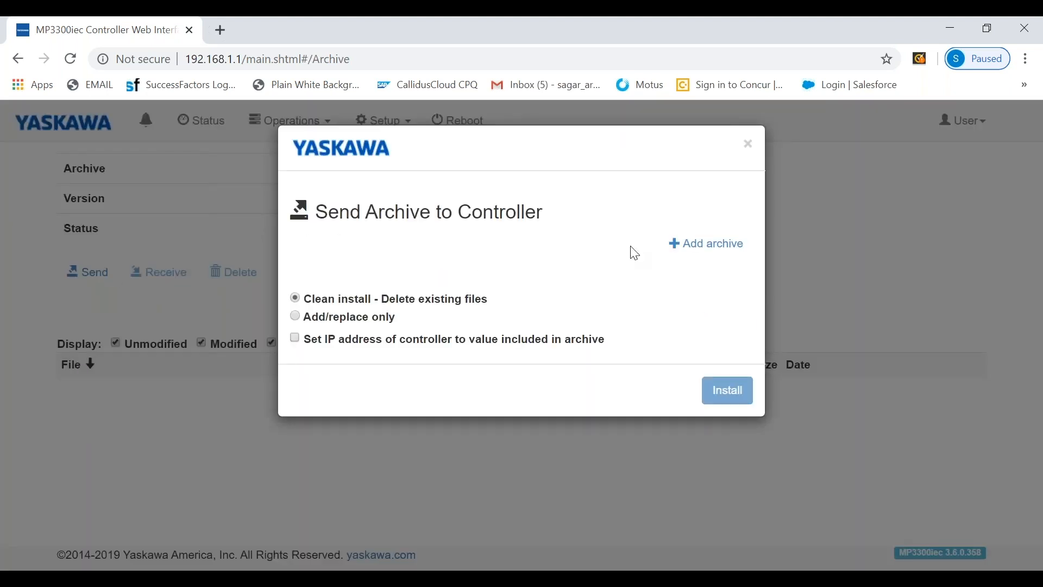
pyautogui.click(678, 254)
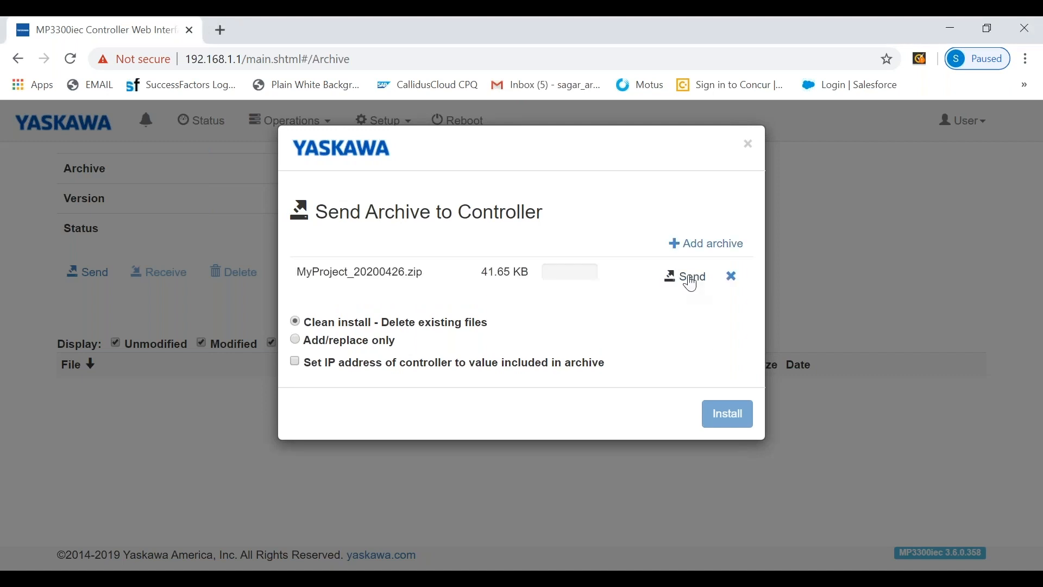
pyautogui.click(691, 283)
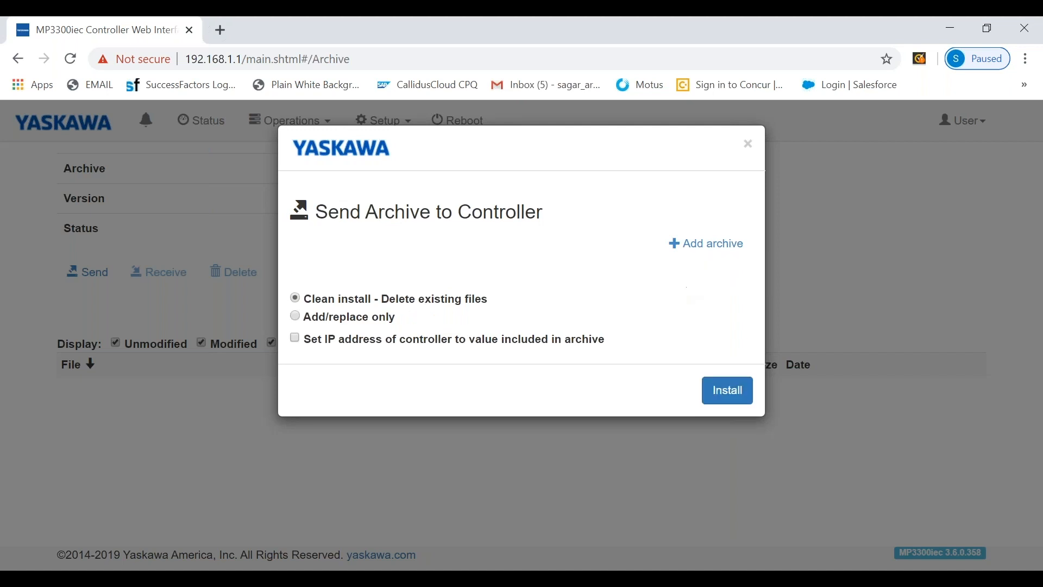
pyautogui.click(719, 389)
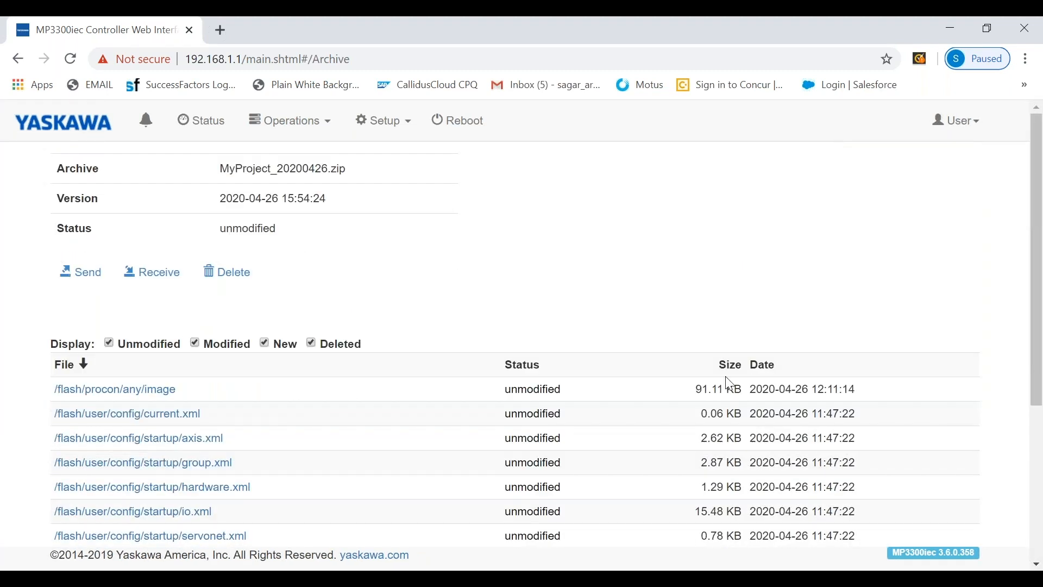
# Reboot the controller after the archive installation and reload the archive page.
pyautogui.moveTo(1036, 327); pyautogui.dragTo(1034, 275)
pyautogui.click(476, 127)
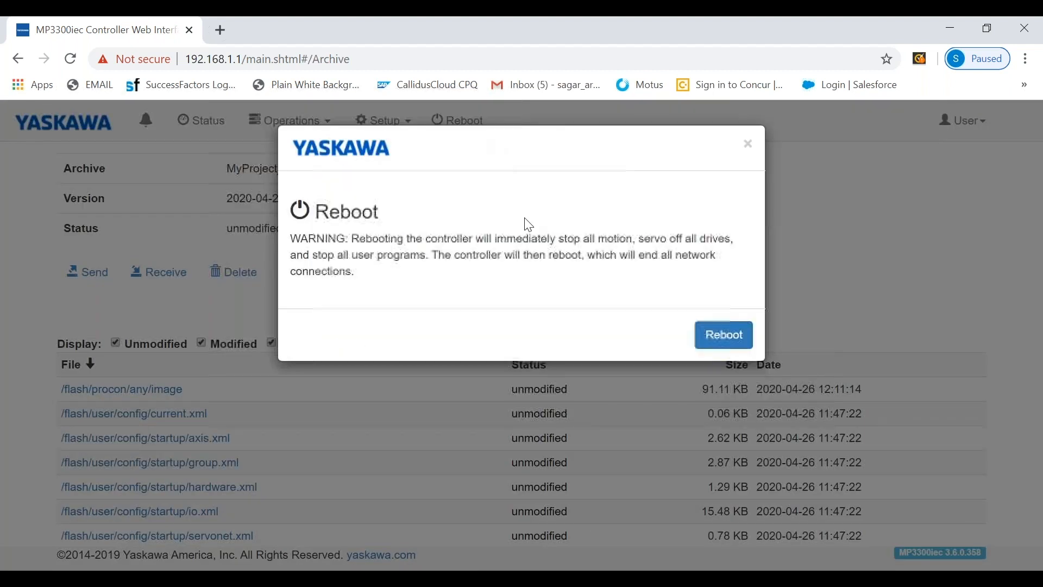
pyautogui.click(719, 336)
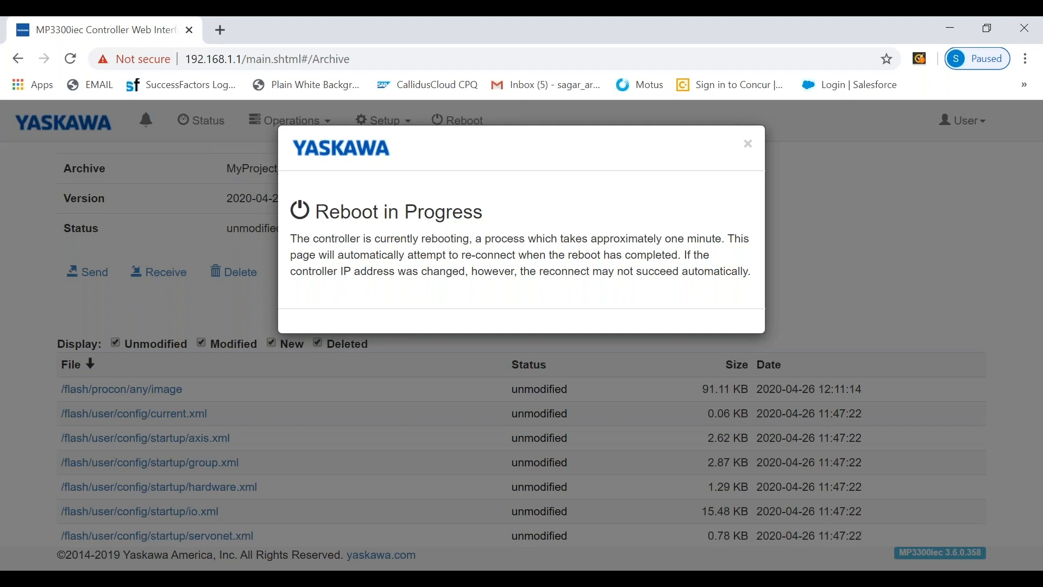
pyautogui.click(747, 144)
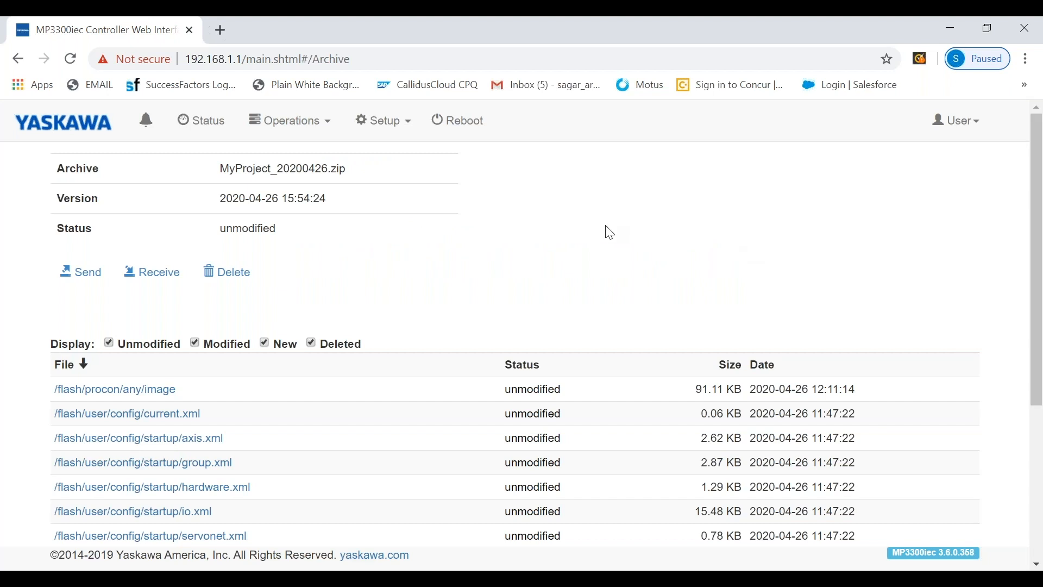
pyautogui.press('F5')
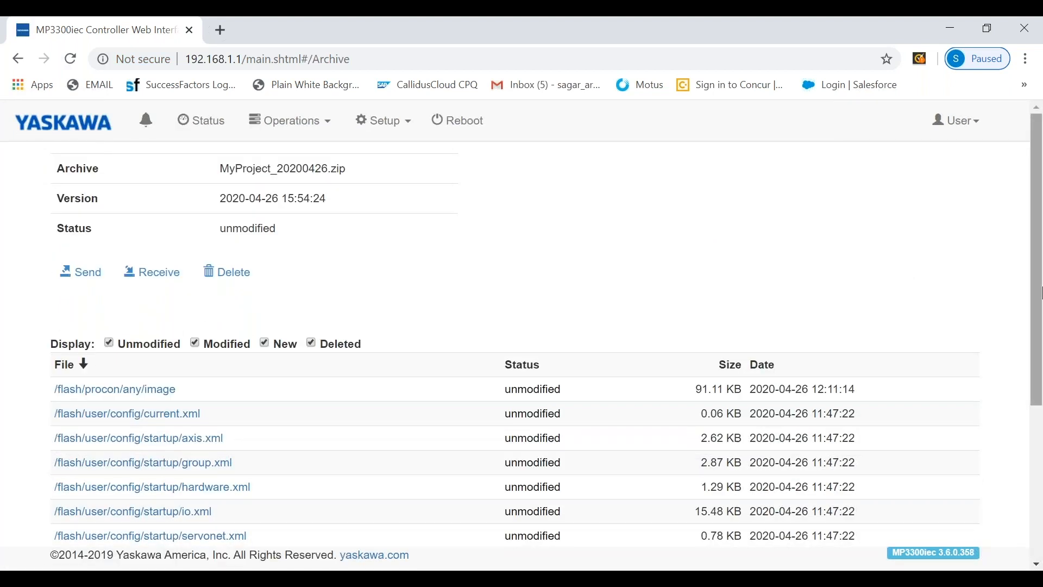
# View the option for receiving the project archive from the controller and close it without downloading.
pyautogui.moveTo(1034, 301)
pyautogui.mouseDown()
pyautogui.moveTo(1038, 391)
pyautogui.moveTo(1038, 302)
pyautogui.moveTo(1038, 320)
pyautogui.mouseUp()
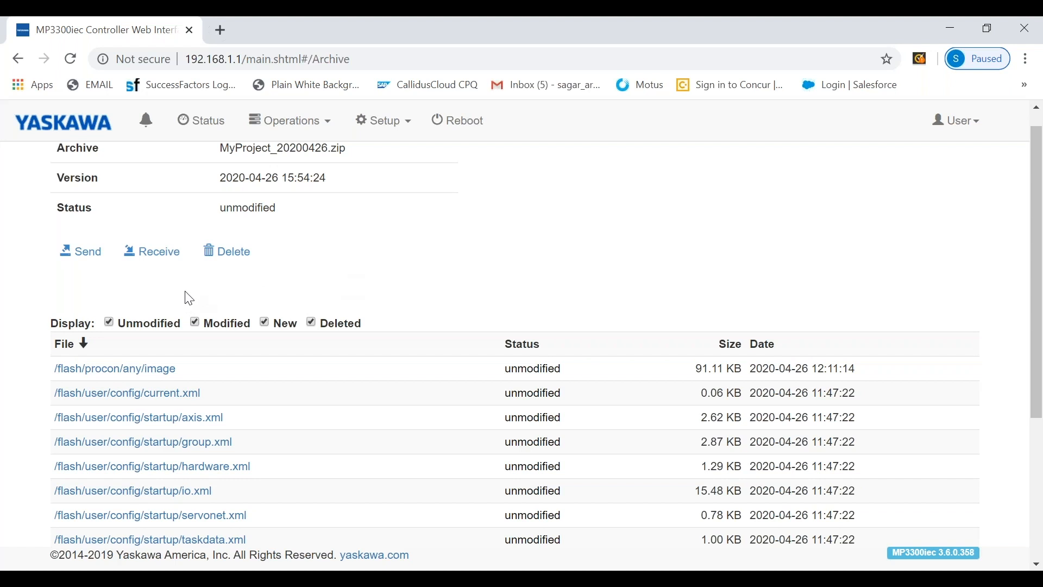
pyautogui.click(157, 253)
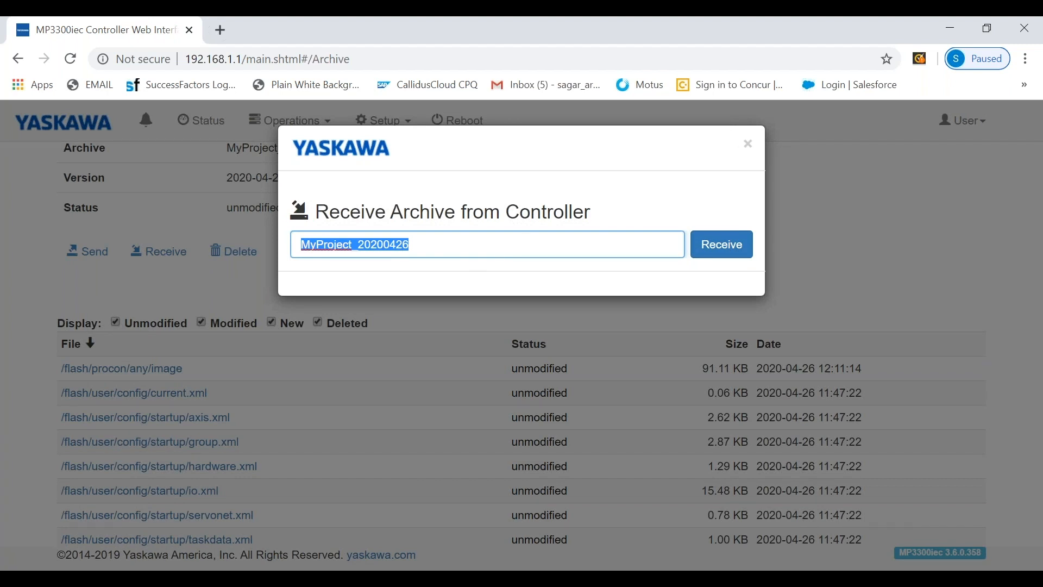
pyautogui.click(753, 145)
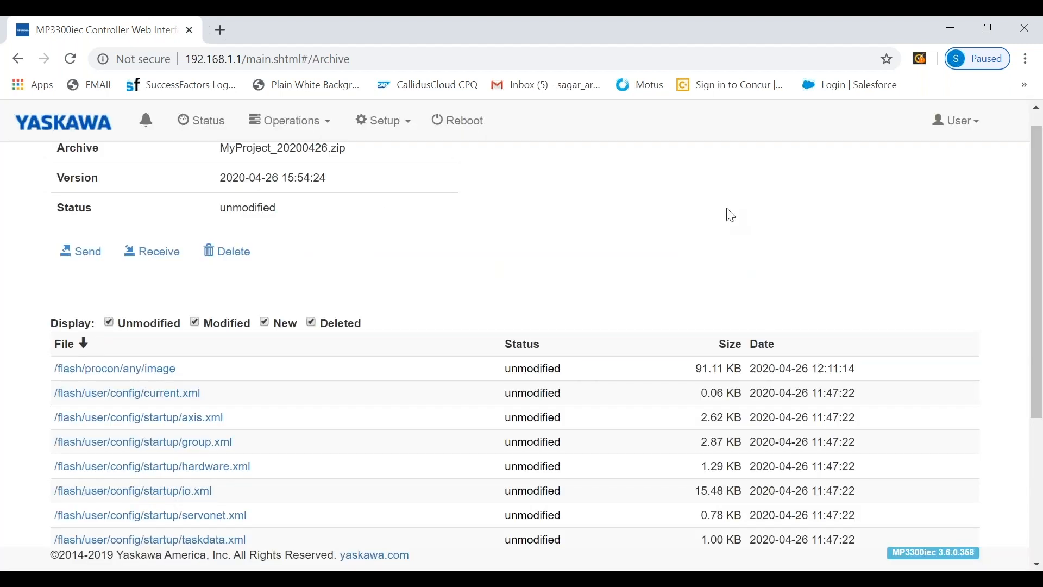